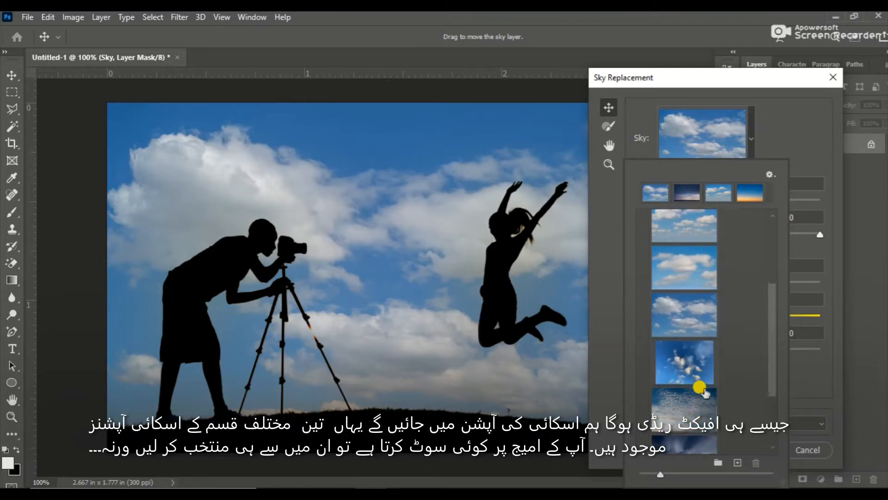
Step: Browse the sky presets and try the two vivid orange-and-purple sunset skies in the Spectacular group on the image
scroll(685, 408, down, 10)
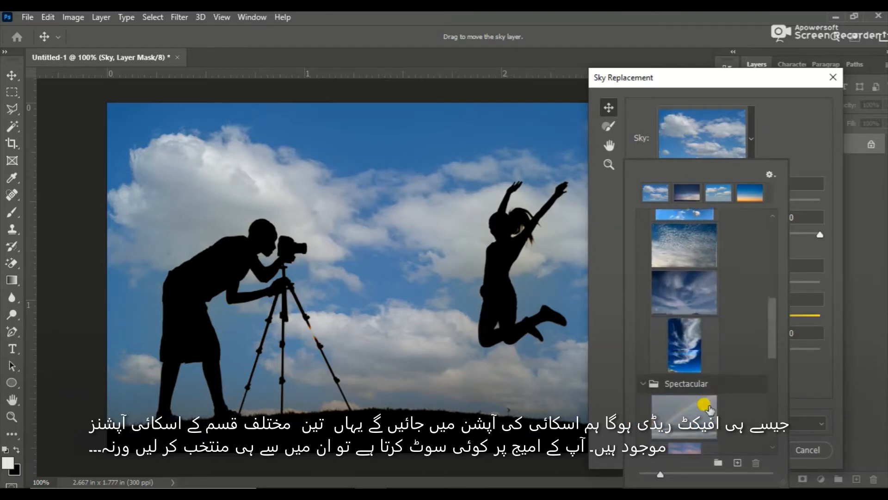
scroll(711, 400, down, 10)
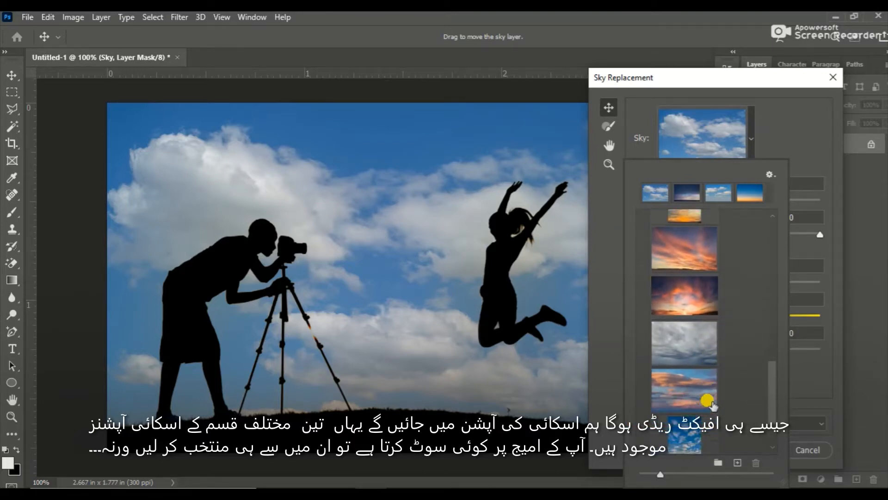
click(642, 445)
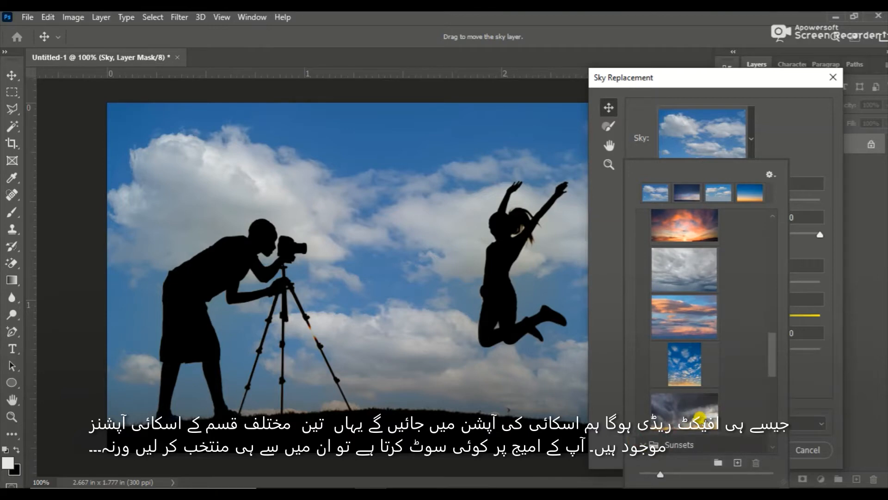
scroll(740, 404, down, 5)
scroll(740, 402, down, 5)
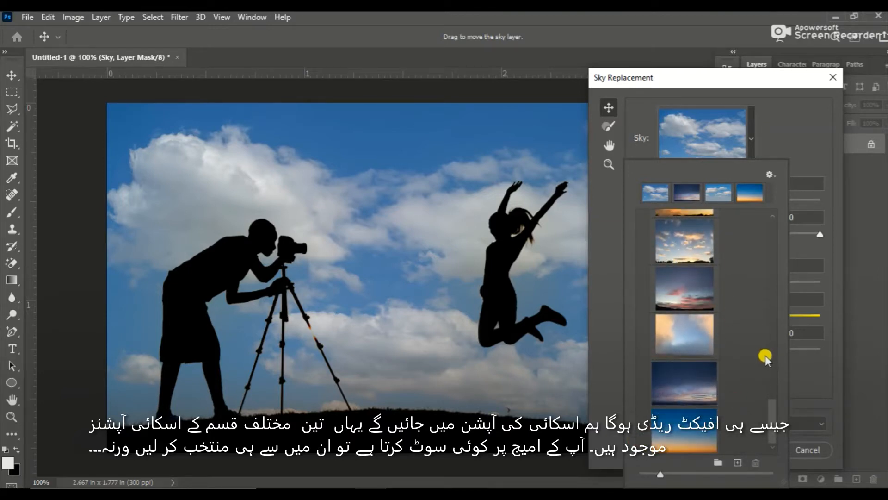
drag(773, 419, 769, 328)
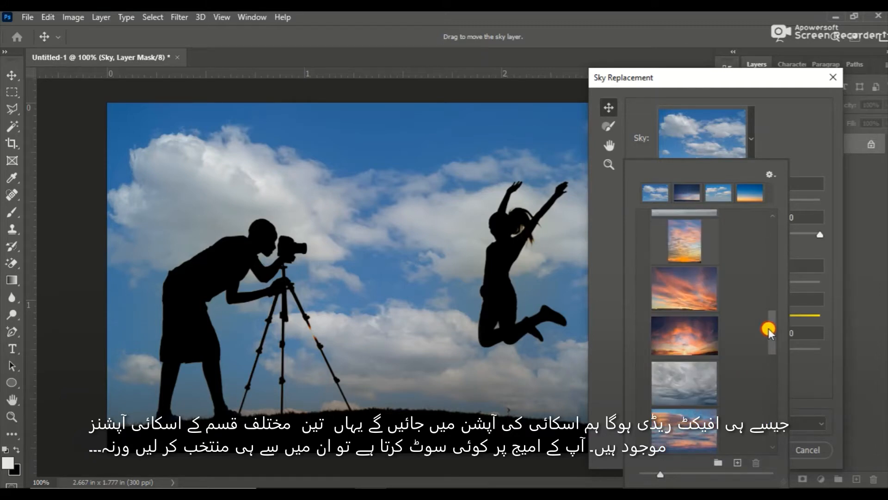
click(667, 288)
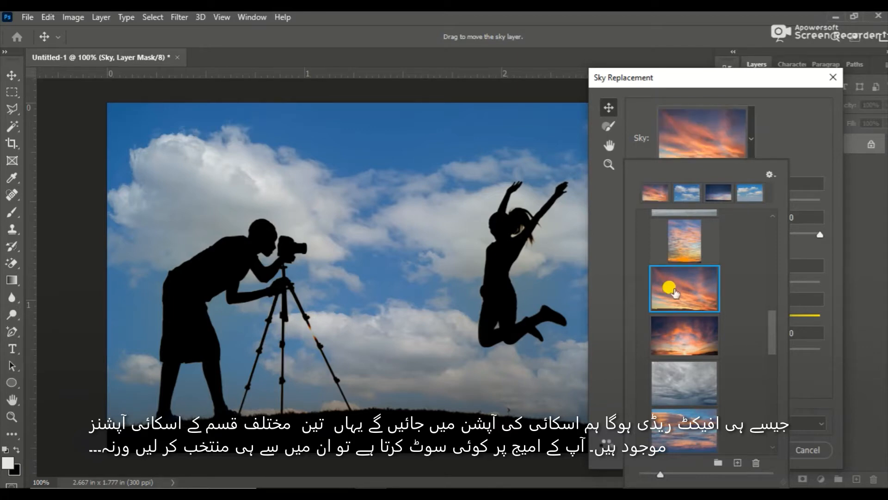
click(691, 327)
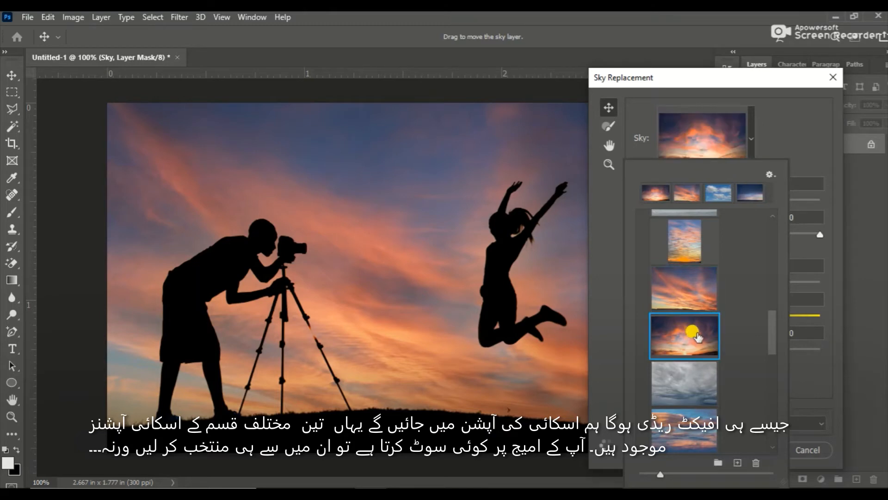
click(741, 72)
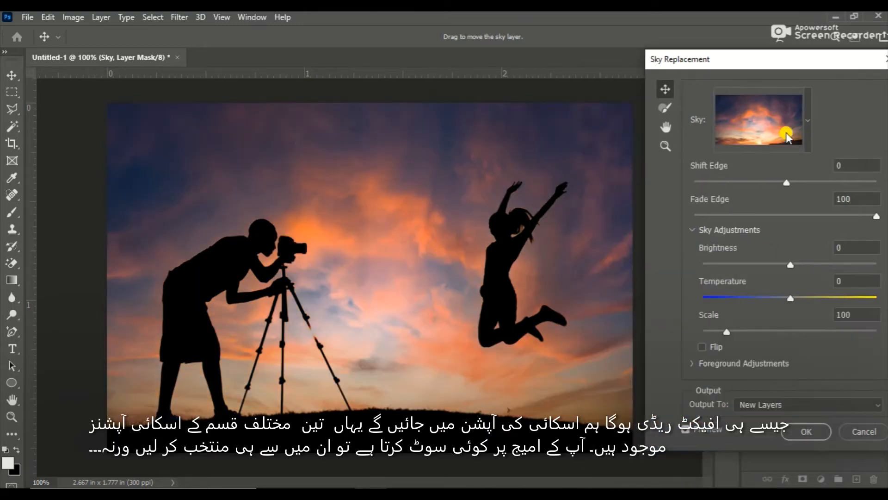
Step: Collapse the preset groups and try the third sky of the Sunsets group on the image
click(809, 123)
scroll(787, 404, down, 5)
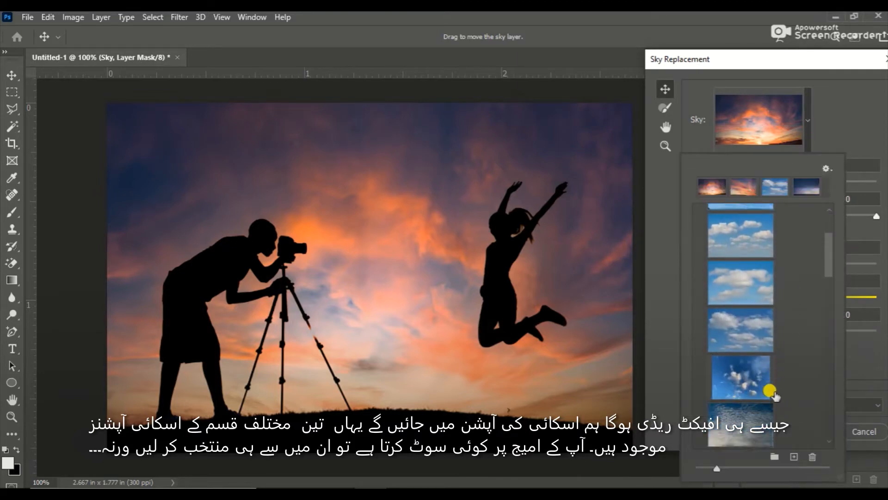
scroll(768, 388, up, 5)
click(698, 212)
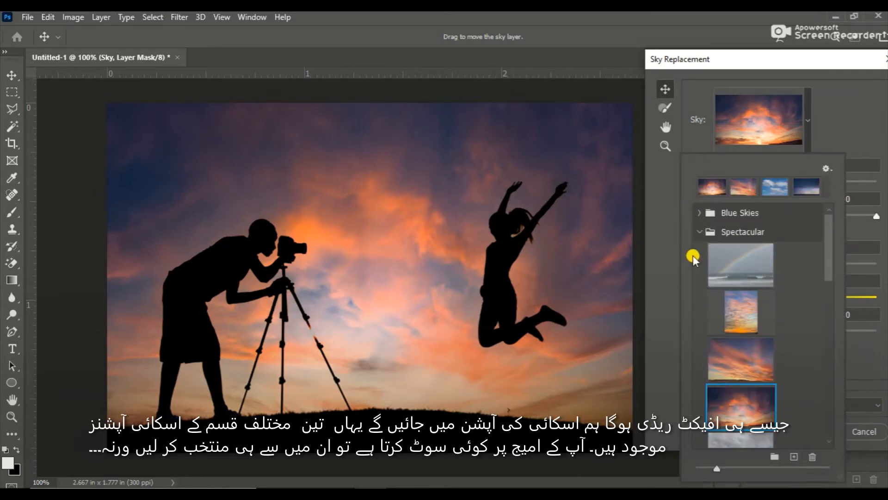
click(699, 232)
click(702, 256)
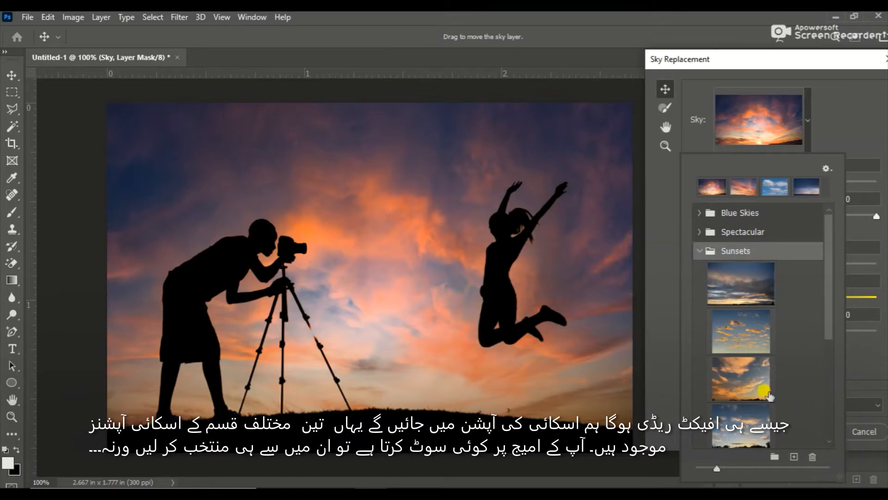
click(740, 371)
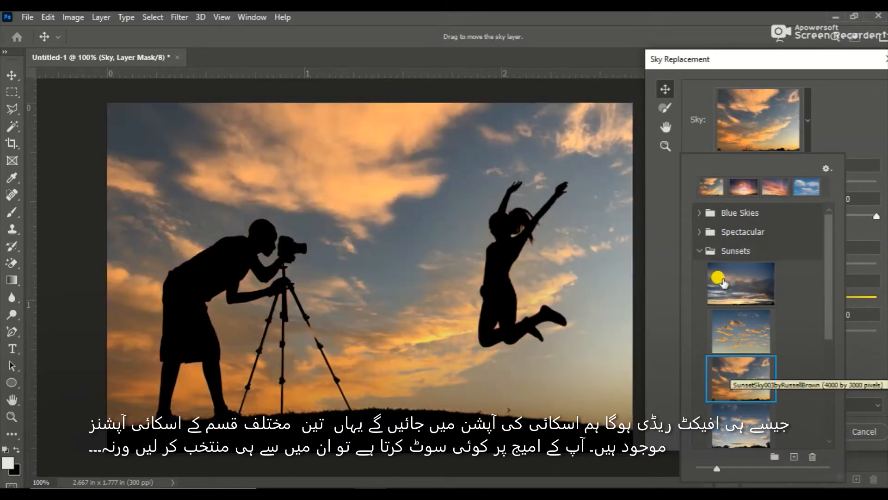
click(697, 250)
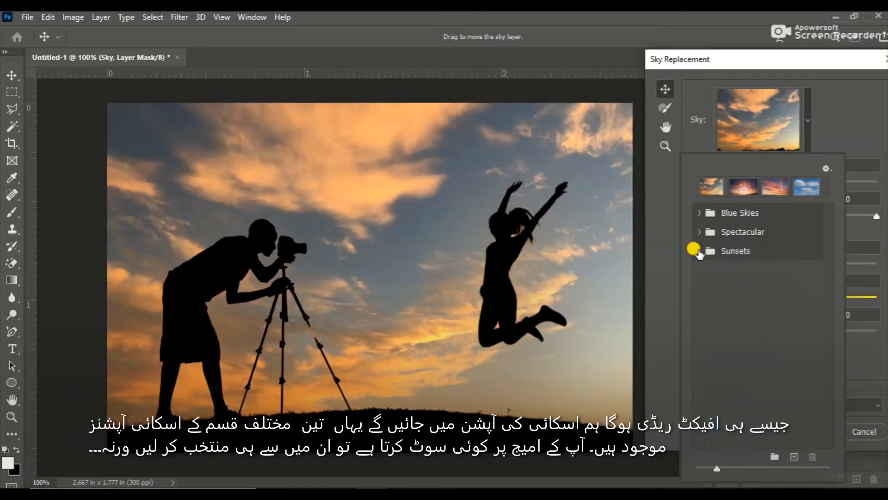
Step: Create a new sky preset group named My Images
click(772, 458)
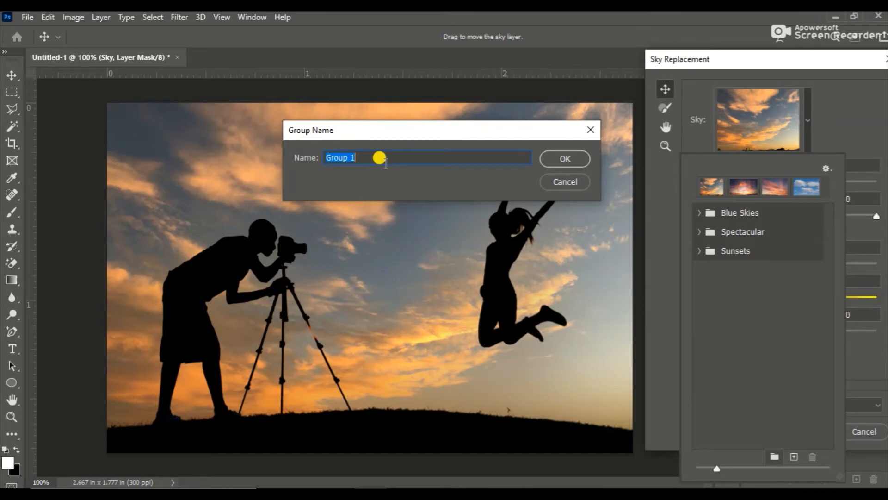
text(My Images)
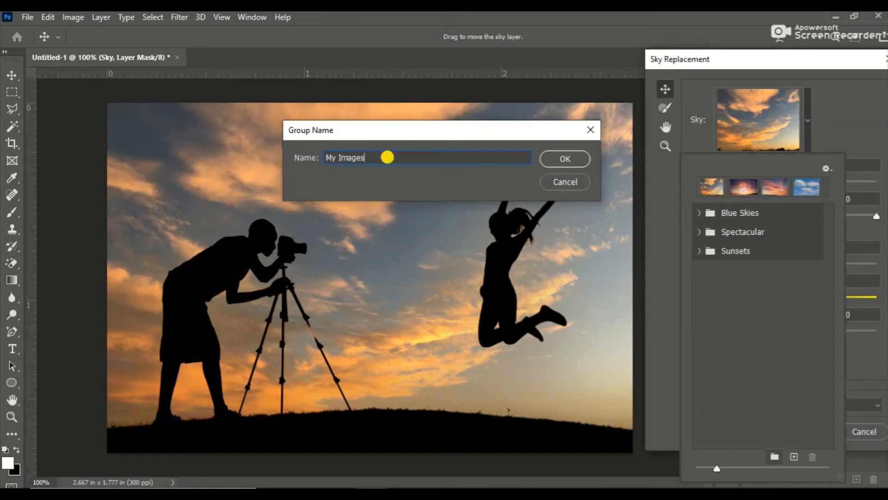
key(Return)
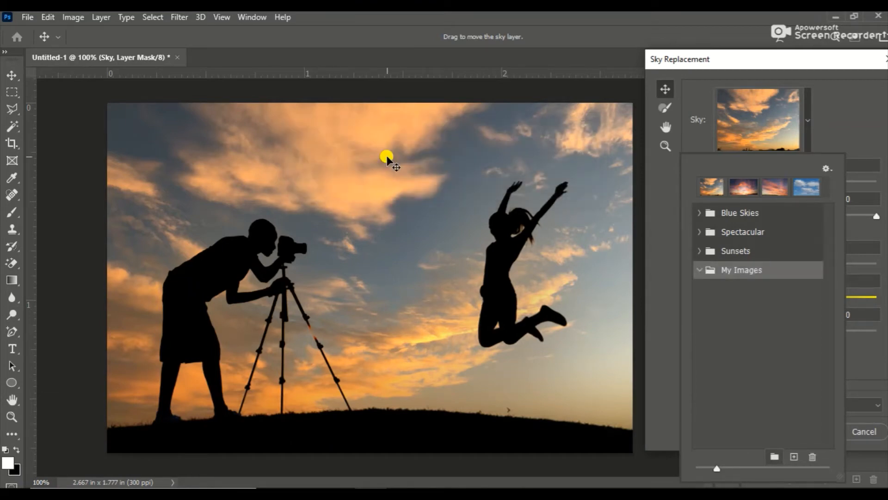
Step: Import the sunset image 20200314_WBP510 as a sky into the My Images group, keeping its file name
click(797, 460)
double_click(143, 129)
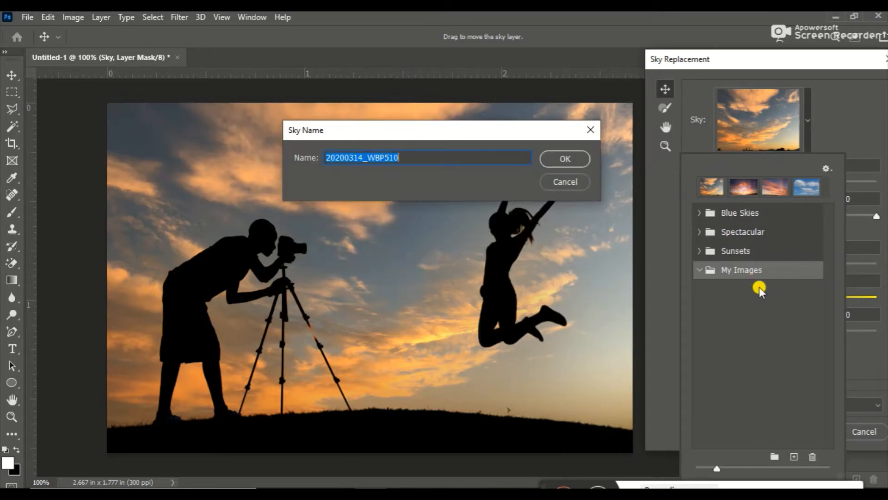
key(Return)
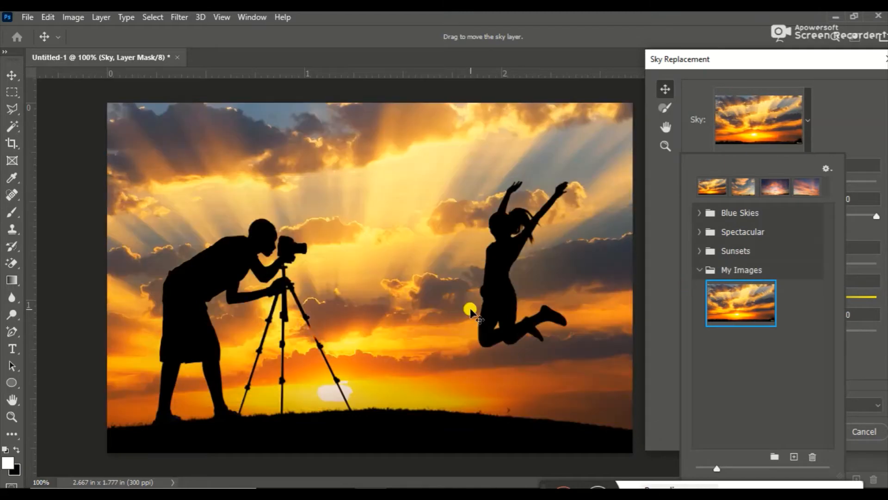
Step: Reposition the imported sky so the sun sits low above the hill, behind the tripod's right leg
click(853, 124)
drag(422, 372, 414, 310)
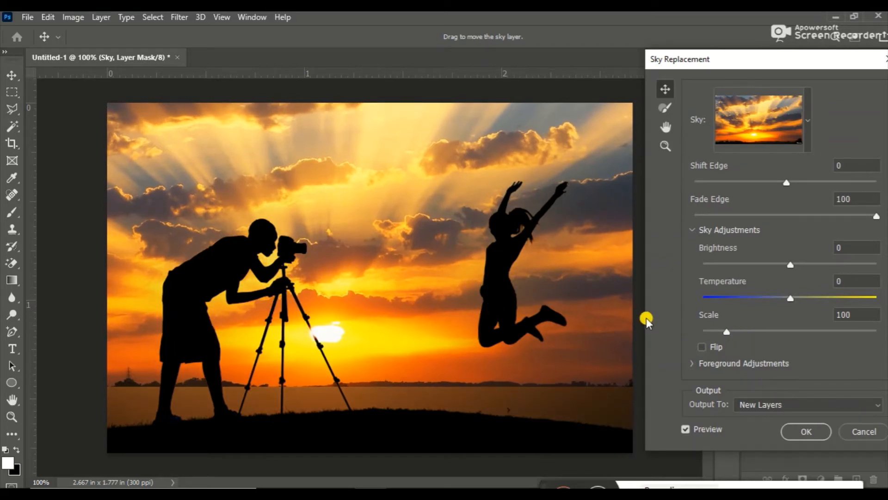
drag(348, 346, 351, 384)
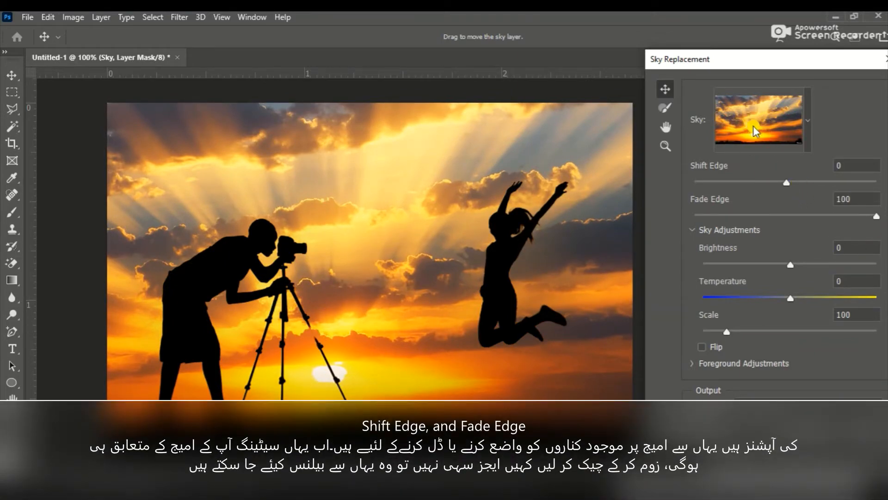
Step: Set the sky's Shift Edge to -49 and Fade Edge to 100
drag(783, 183, 801, 181)
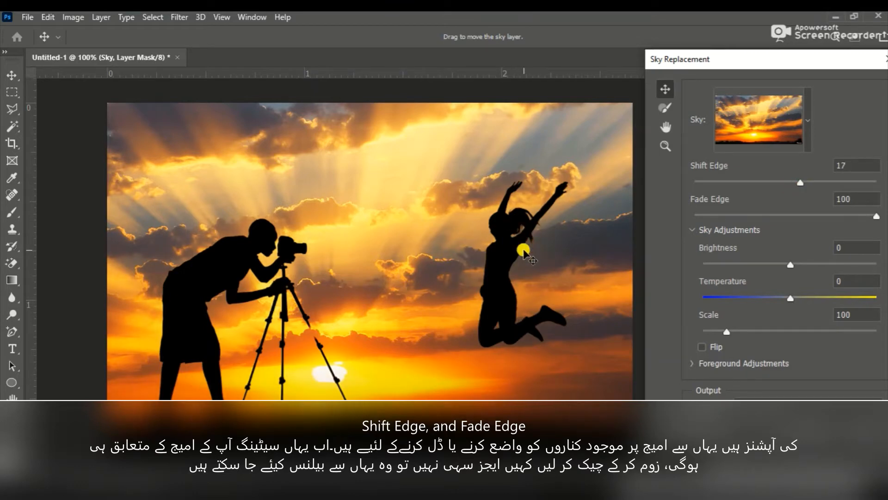
drag(801, 183, 740, 184)
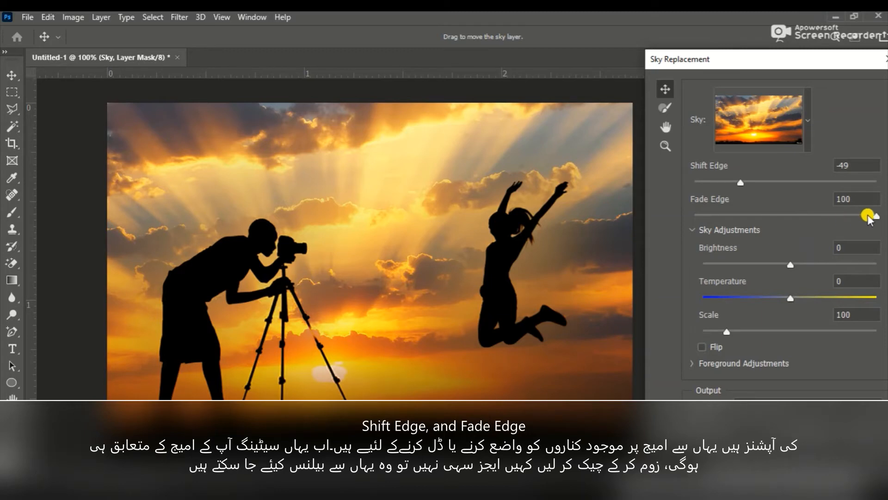
drag(876, 215, 851, 216)
drag(852, 216, 881, 214)
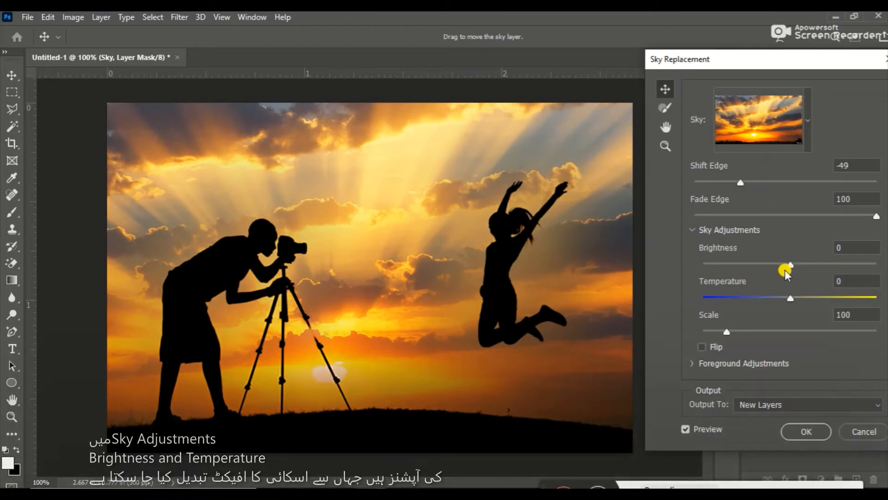
Step: Set the sky's Brightness to -5 and its Temperature to -10
drag(795, 265, 799, 266)
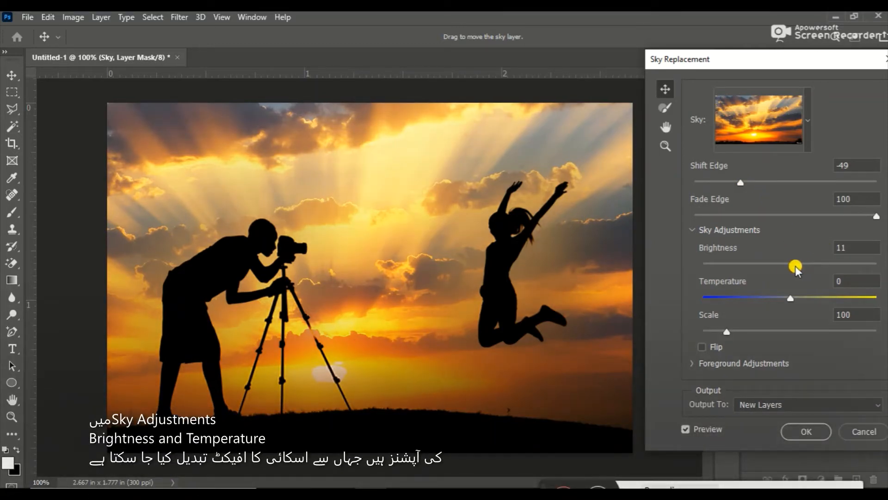
drag(787, 268, 785, 269)
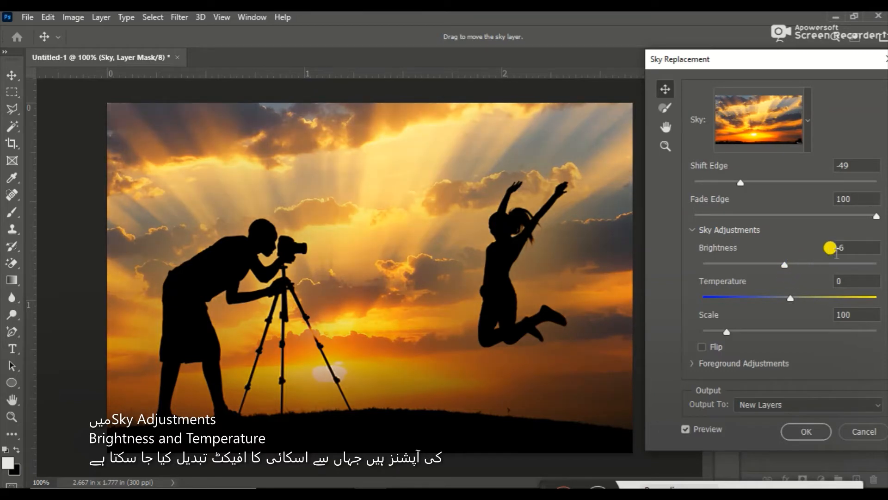
click(875, 246)
key(Up)
key(Up)
drag(790, 298, 772, 300)
mouse_move(782, 299)
mouse_down()
mouse_move(824, 298)
mouse_move(780, 302)
mouse_up()
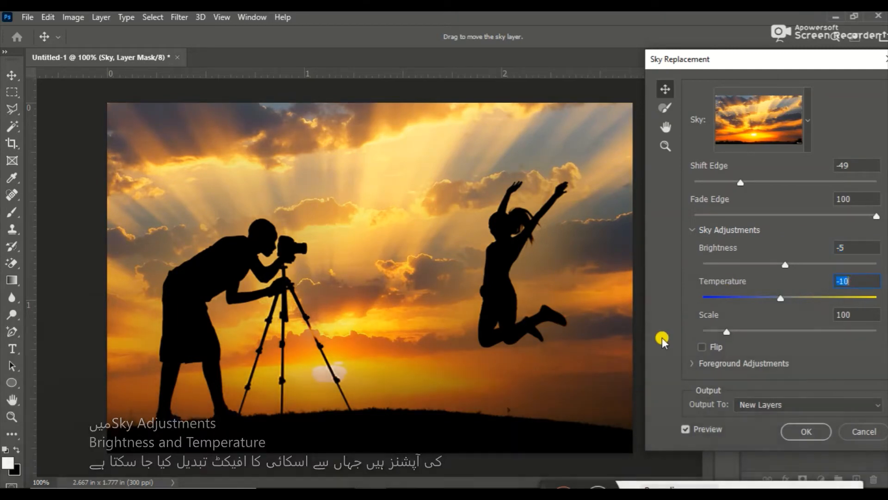
Step: Set the sky's Scale to 107 and move the sky up so the sun sits higher behind the tripod's right leg
click(729, 332)
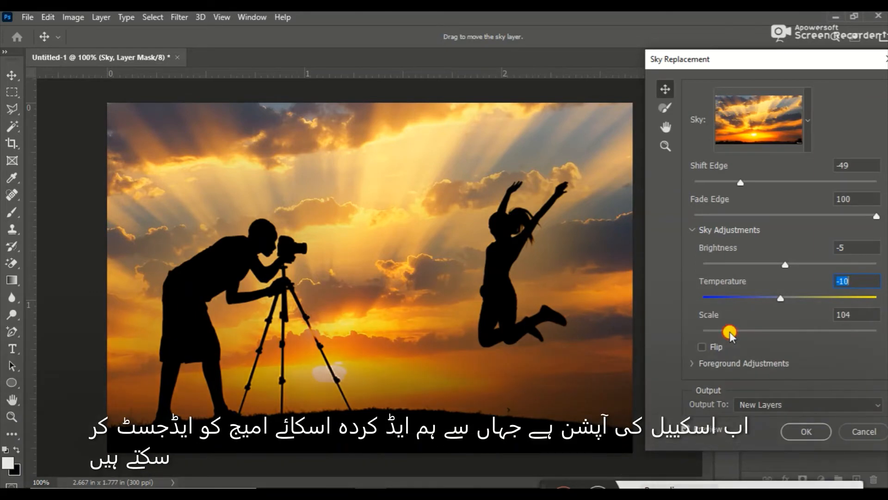
mouse_move(729, 332)
mouse_down()
mouse_move(739, 330)
mouse_move(716, 334)
mouse_move(731, 331)
mouse_up()
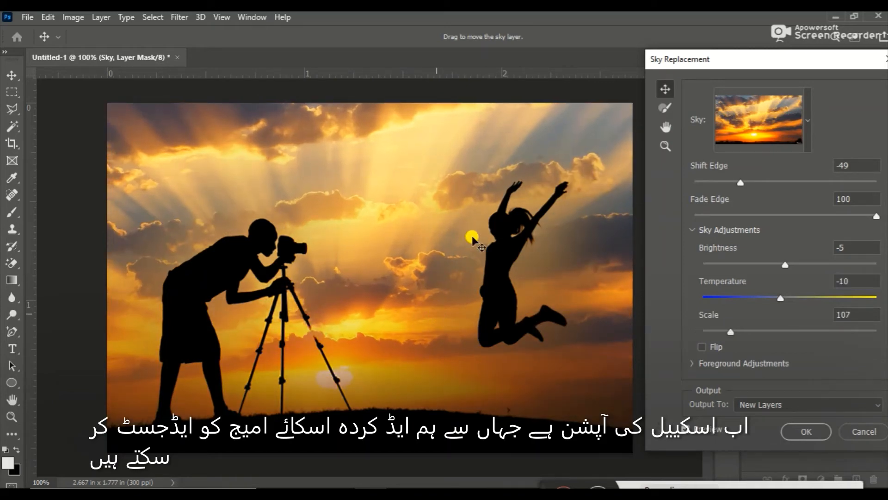
click(662, 128)
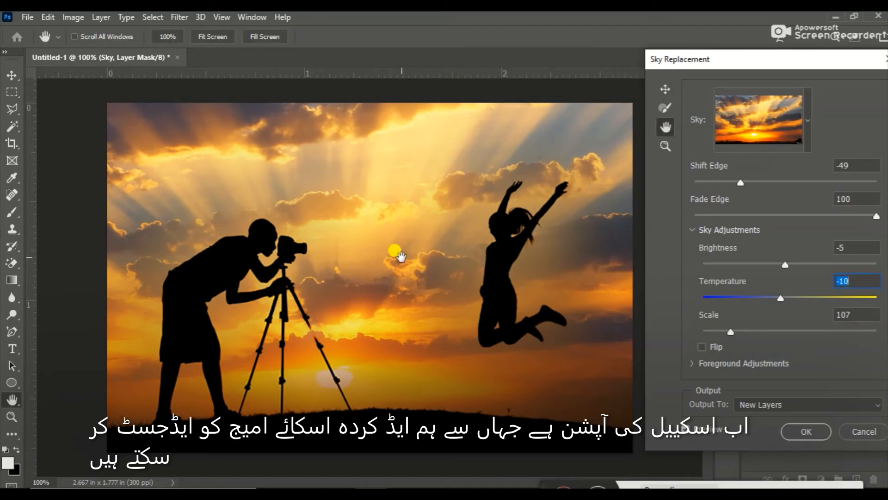
click(665, 89)
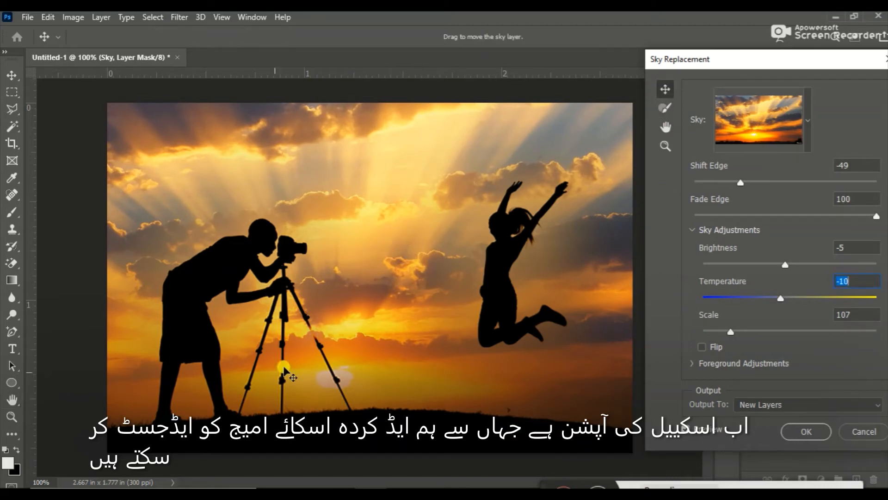
drag(283, 370, 353, 323)
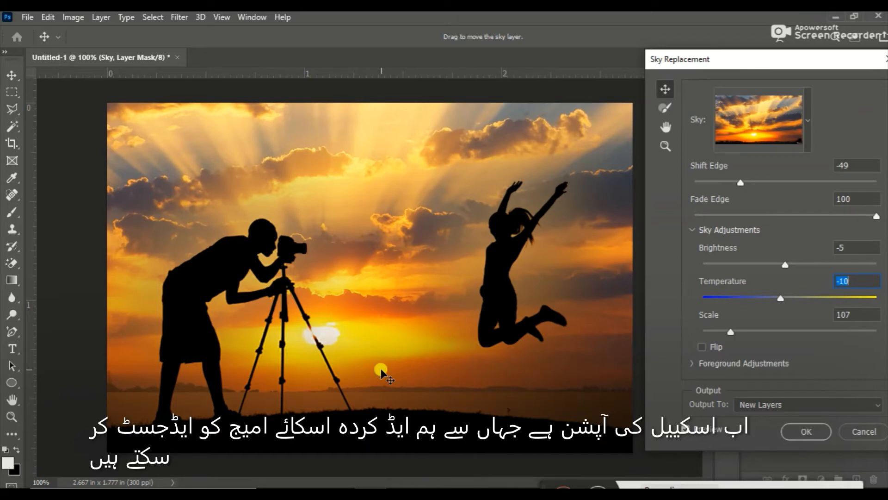
mouse_move(381, 370)
mouse_down()
mouse_move(399, 361)
mouse_move(385, 366)
mouse_up()
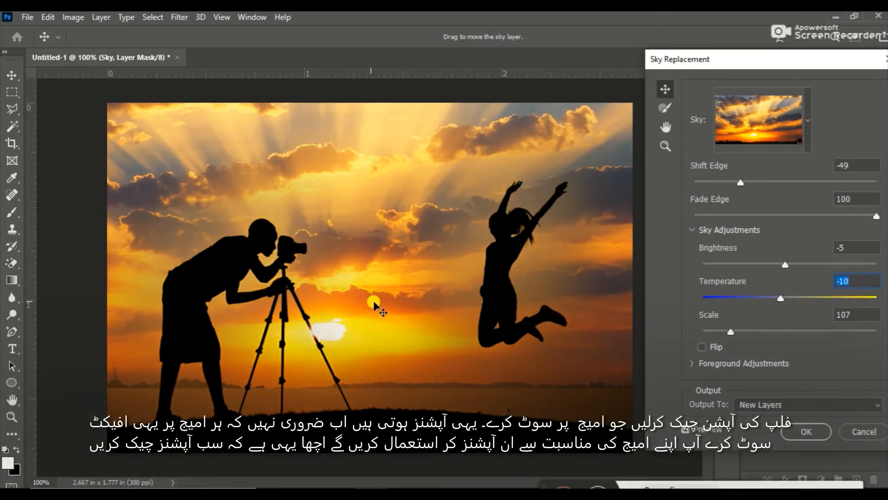
Step: Flip the replacement sky horizontally and set its Scale to 135
drag(732, 331, 730, 331)
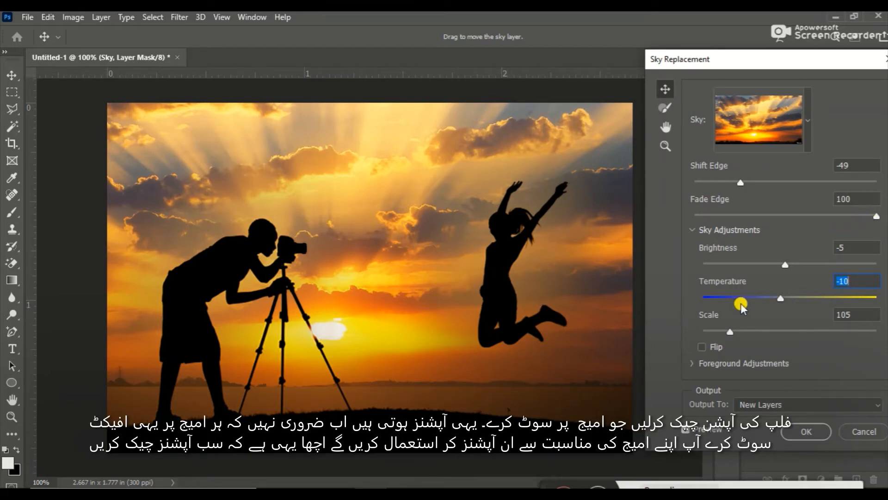
click(703, 348)
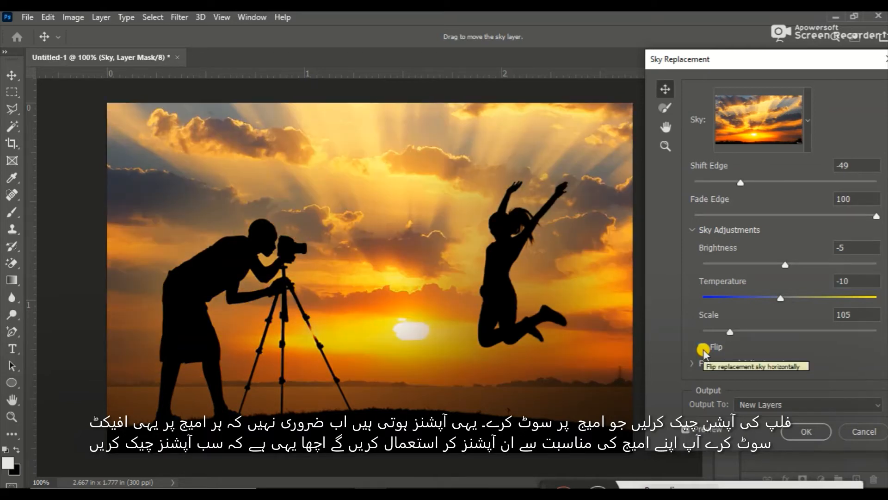
mouse_move(730, 332)
mouse_down()
mouse_move(751, 326)
mouse_move(744, 332)
mouse_up()
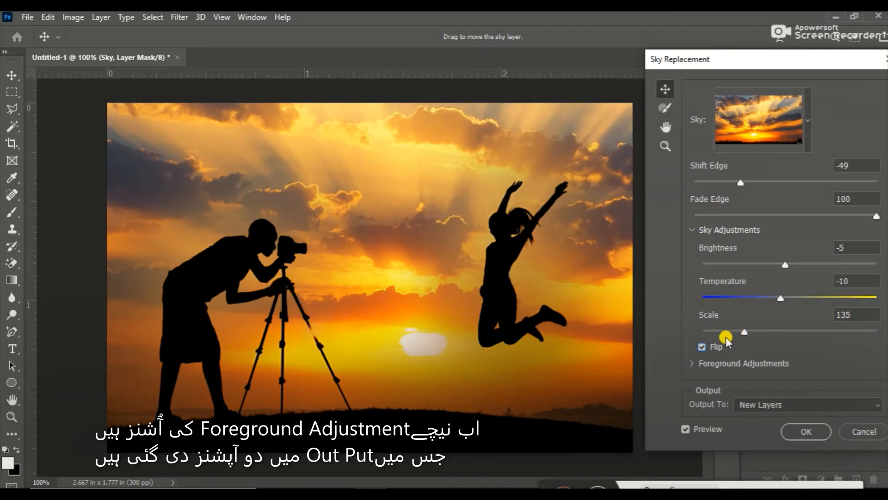
Step: Expand the Foreground Adjustments, try the Screen lighting mode on the foreground, and return it to Multiply
click(689, 363)
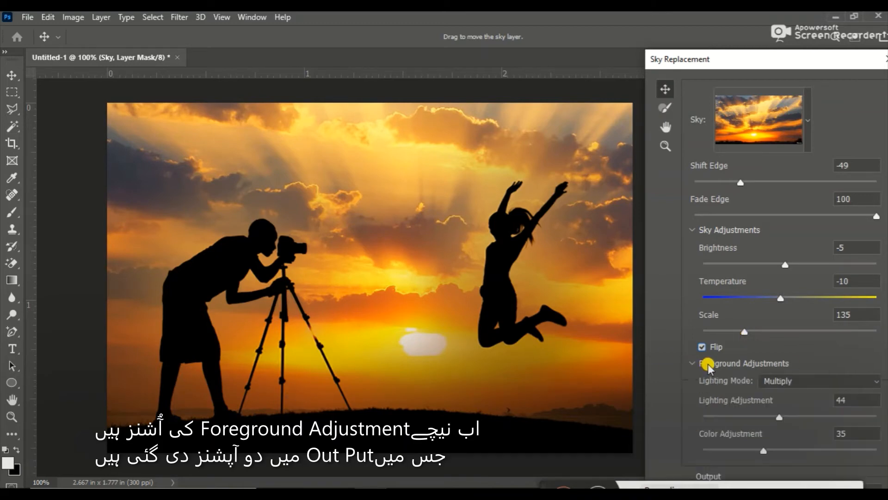
drag(752, 63, 750, 24)
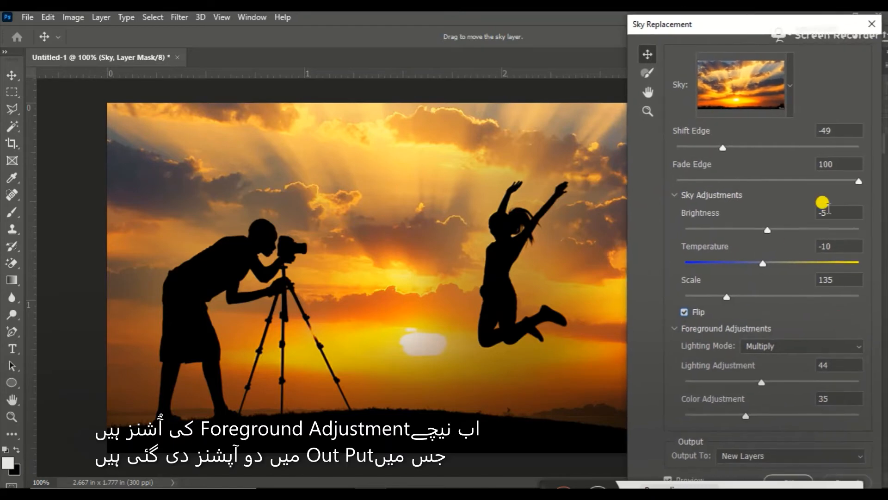
click(787, 347)
click(771, 373)
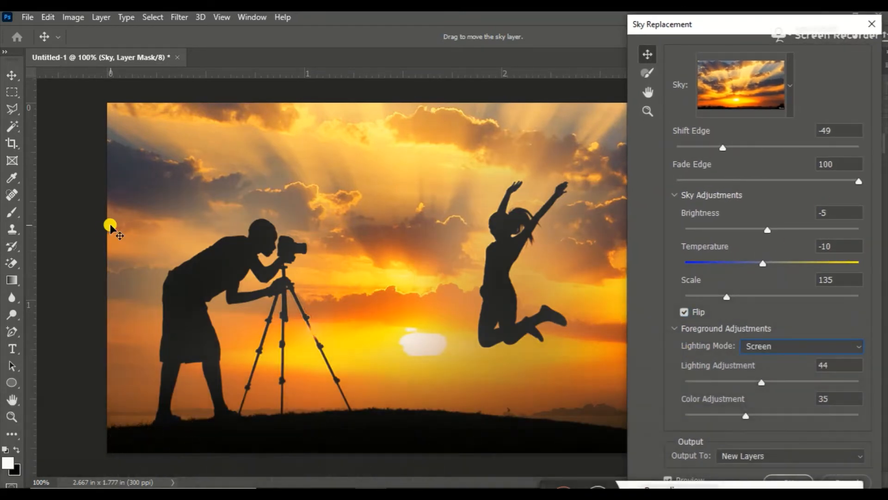
click(802, 345)
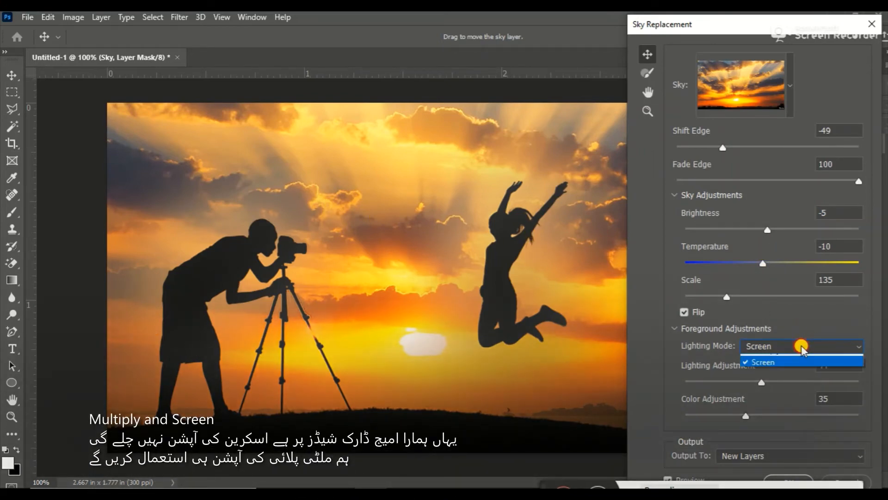
click(787, 362)
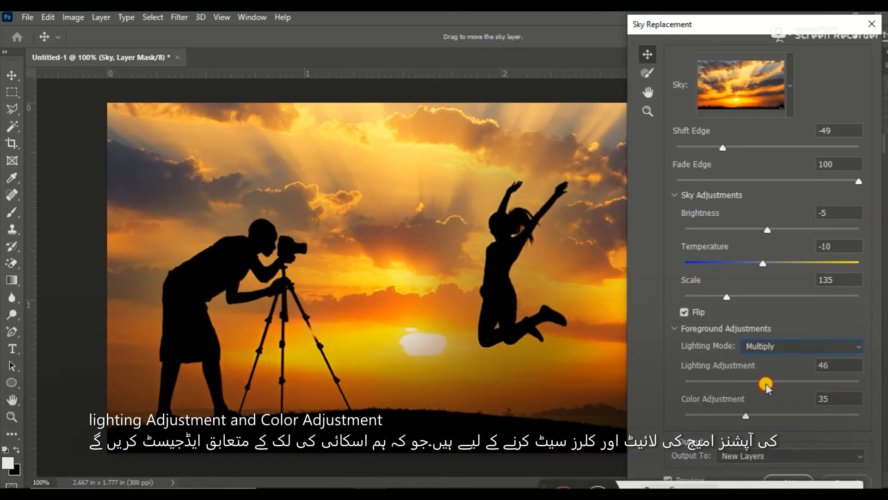
Step: Set the foreground's Lighting Adjustment to 35 and its Color Adjustment to 22
drag(766, 384, 769, 385)
drag(771, 384, 744, 385)
drag(747, 422, 725, 417)
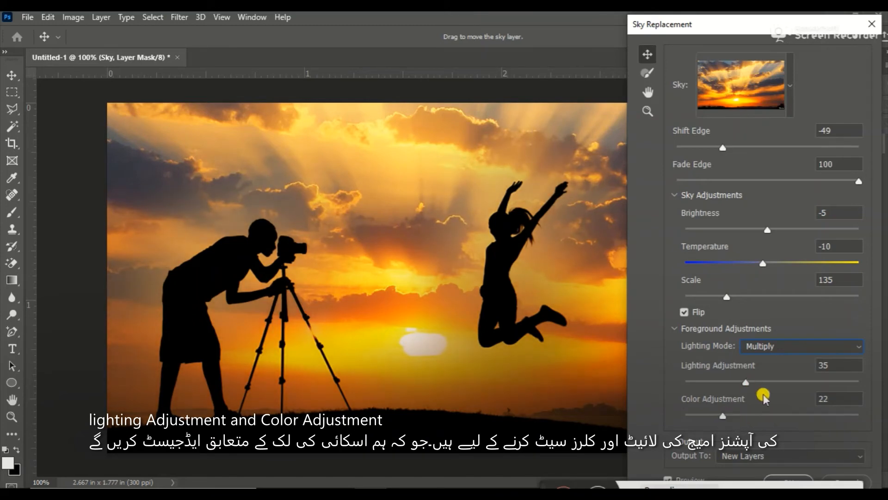
mouse_move(792, 34)
mouse_down()
mouse_move(790, 21)
mouse_move(788, 30)
mouse_up()
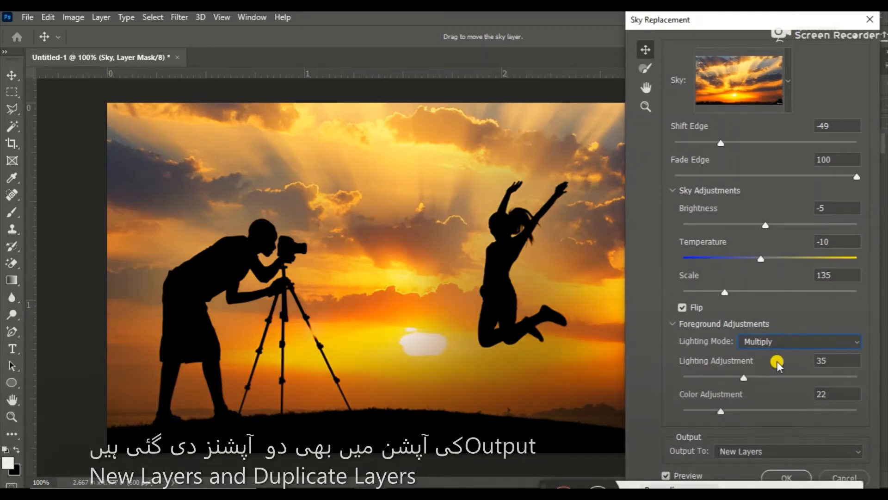
Step: Review the output choices for the sky replacement and keep New Layers
click(789, 449)
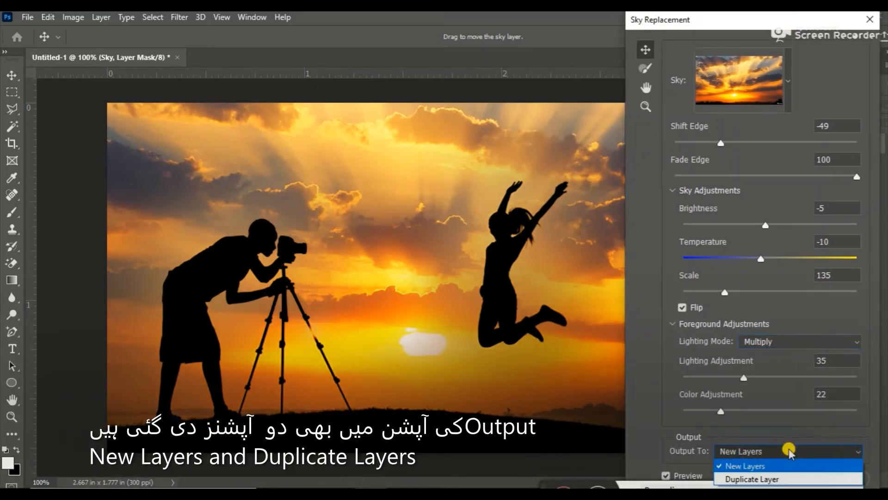
click(789, 448)
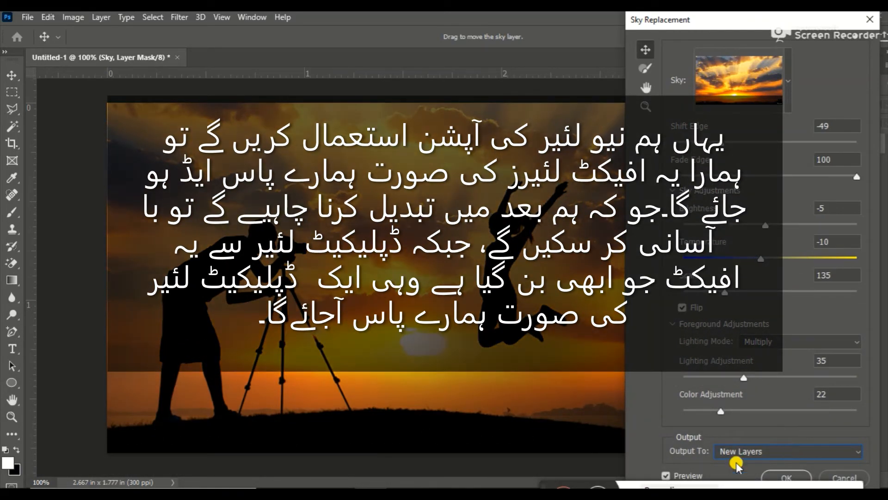
click(597, 488)
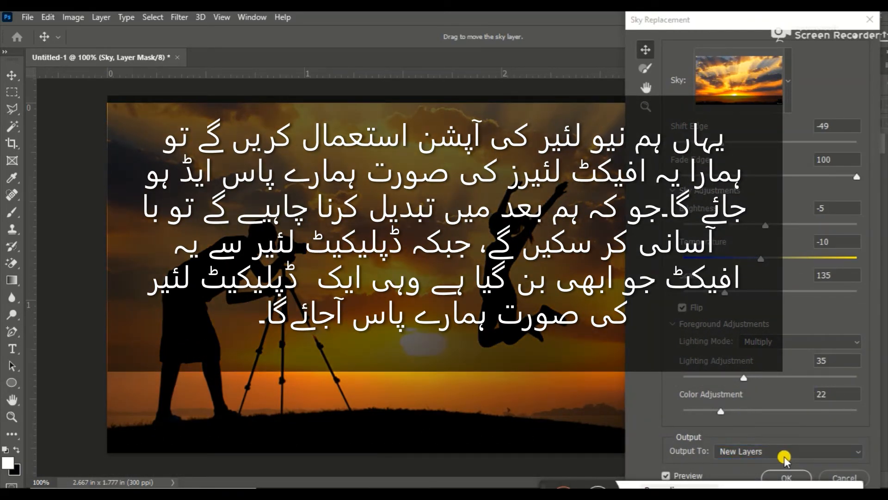
mouse_move(758, 20)
mouse_down()
mouse_move(760, 12)
mouse_move(762, 21)
mouse_up()
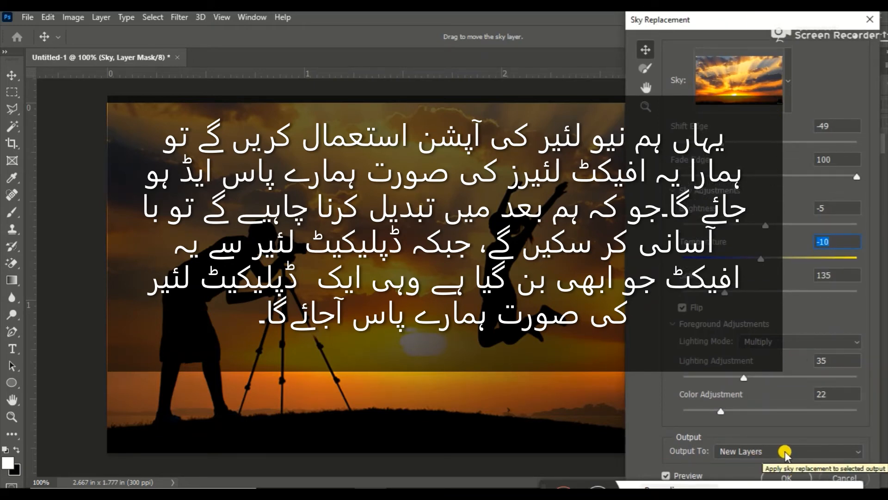
click(786, 455)
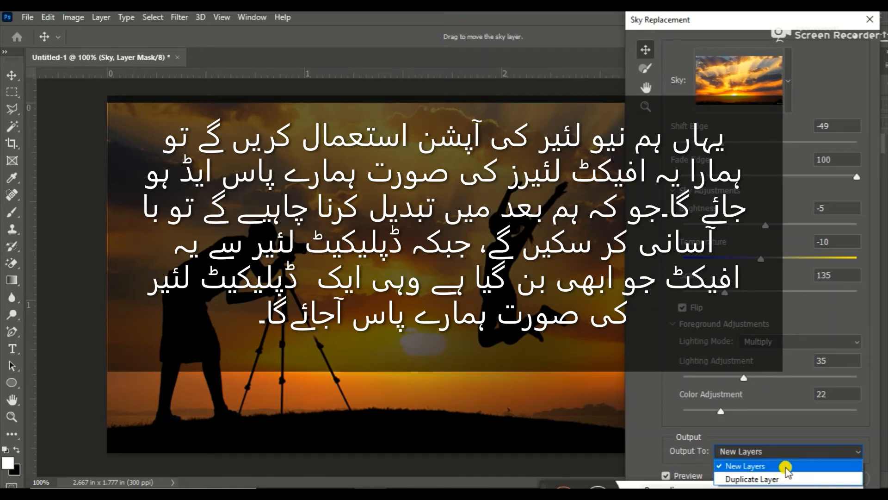
click(785, 466)
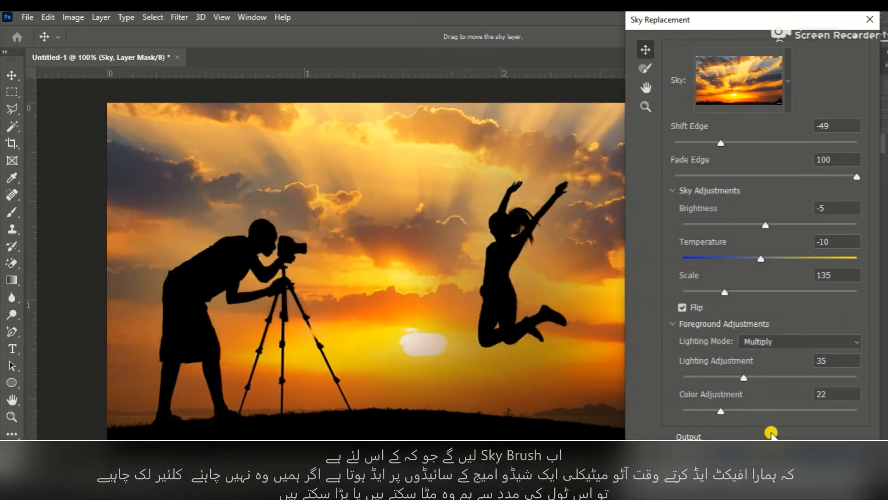
Step: Paint with the Sky Brush at 50% opacity in Overlay mode to brighten the sky between the jumping figure and the horizon
click(643, 72)
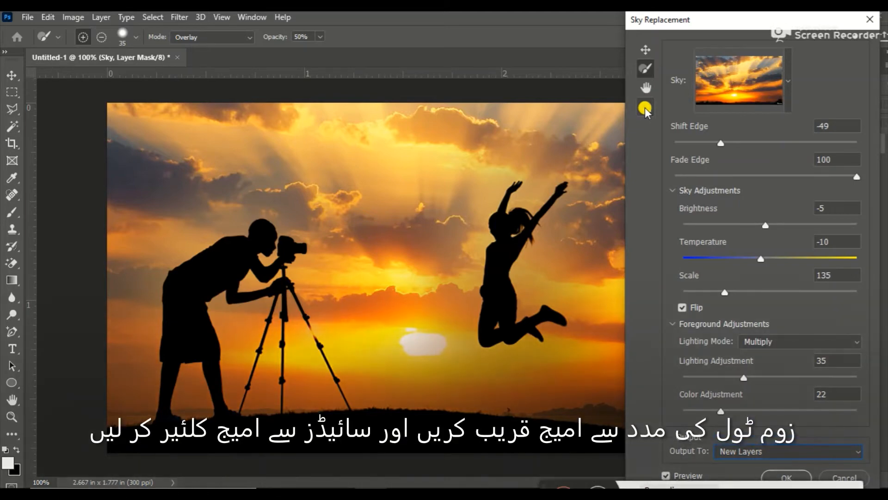
click(645, 108)
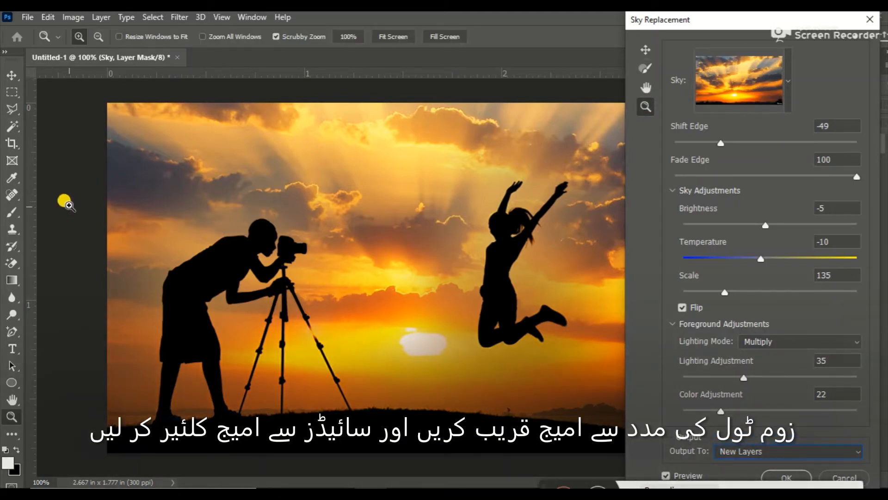
click(561, 365)
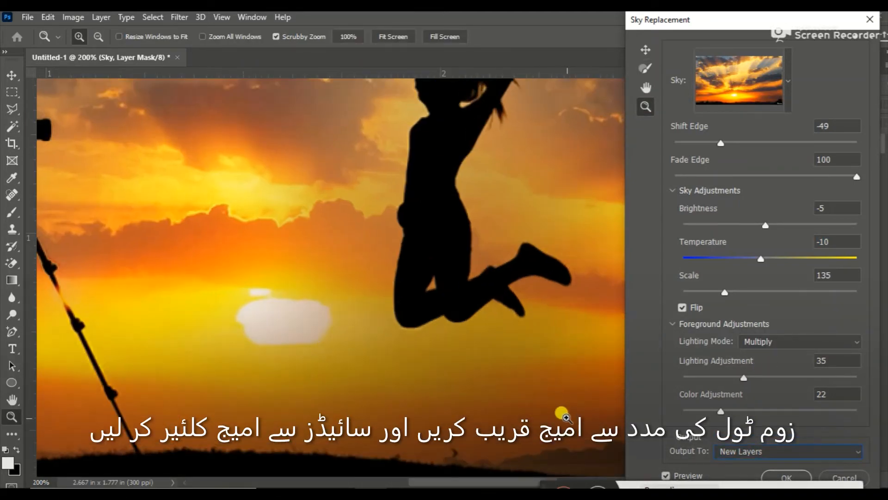
click(545, 403)
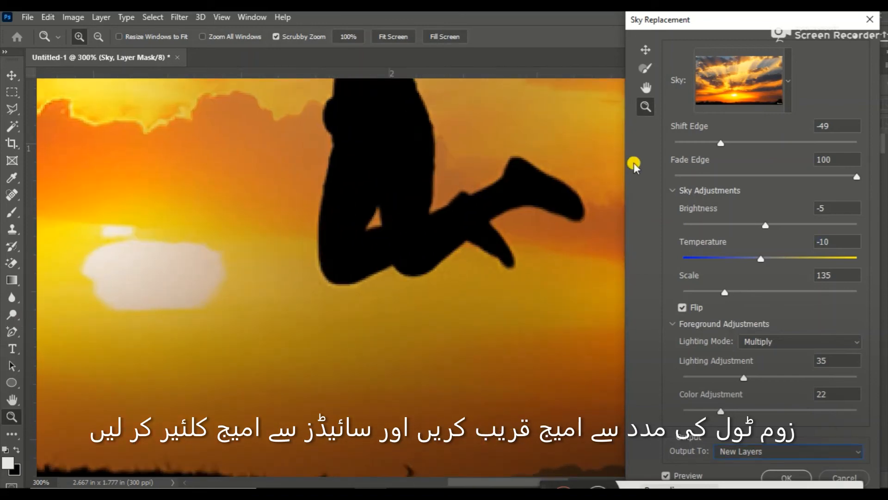
click(646, 87)
drag(468, 345, 460, 210)
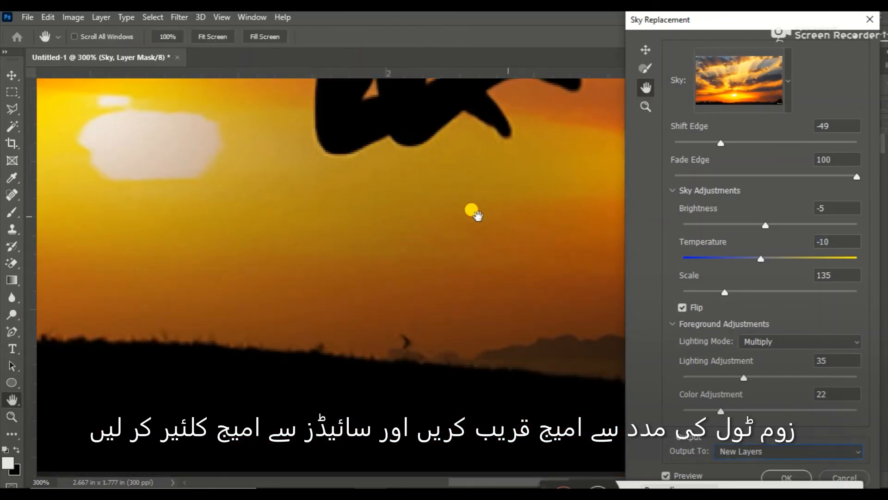
click(649, 70)
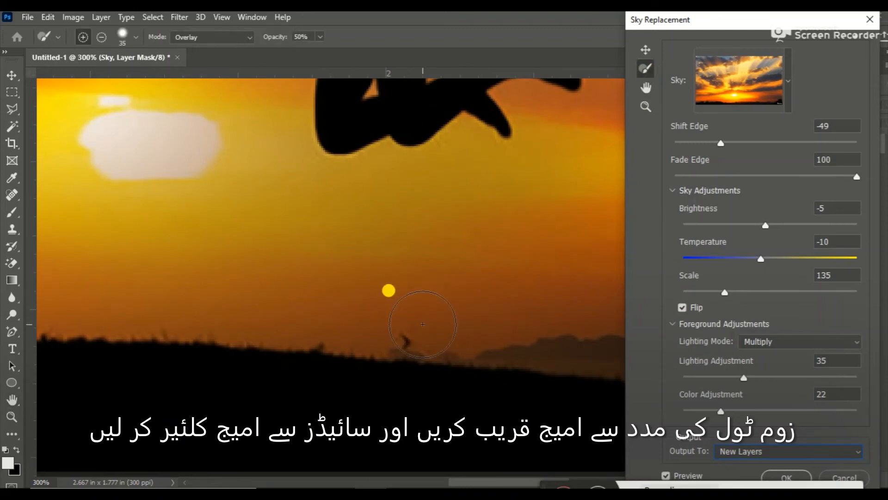
mouse_move(399, 317)
mouse_down()
mouse_move(429, 325)
mouse_move(385, 318)
mouse_move(456, 314)
mouse_move(296, 315)
mouse_move(457, 310)
mouse_move(204, 270)
mouse_up()
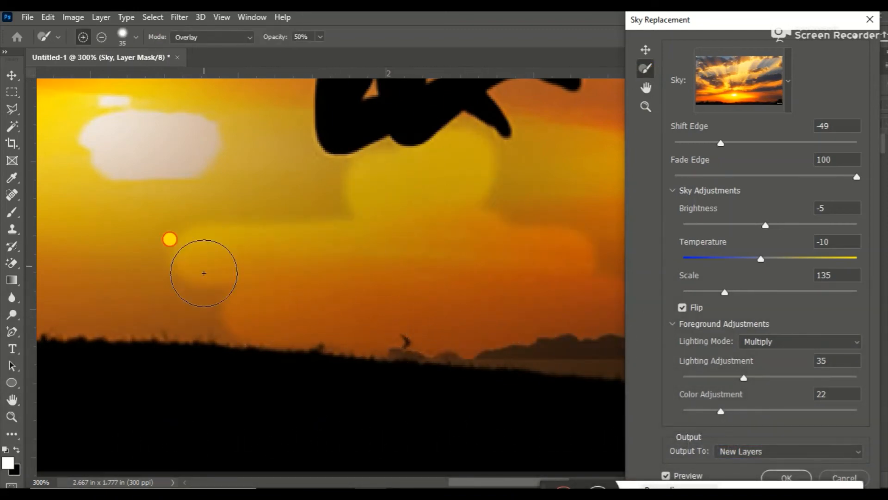
Step: Brush over the remaining dull sky just above the ground and apply the sky replacement with Temperature at -31
click(645, 88)
double_click(646, 87)
click(646, 69)
mouse_move(544, 393)
mouse_down()
mouse_move(551, 318)
mouse_move(341, 395)
mouse_move(421, 406)
mouse_move(619, 337)
mouse_move(523, 415)
mouse_move(655, 285)
mouse_move(247, 364)
mouse_move(429, 378)
mouse_up()
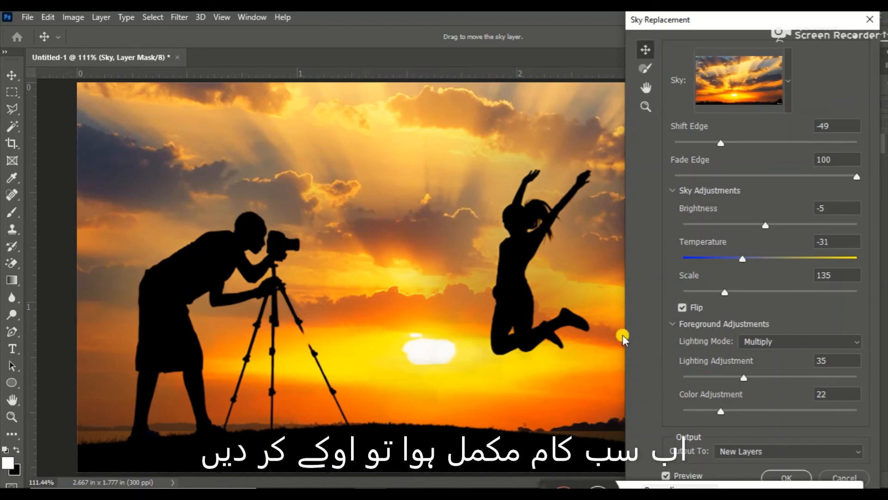
click(786, 476)
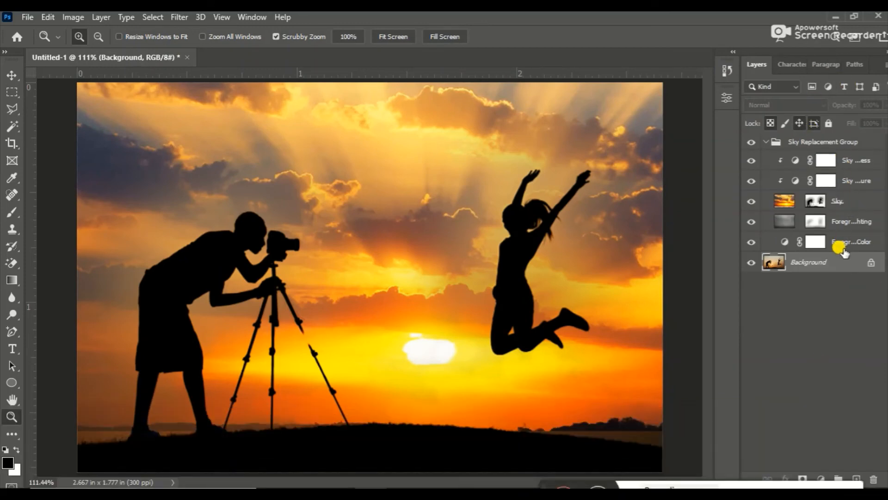
Step: Hide and show the Sky Replacement Group to compare the original sky with the replacement
click(765, 142)
click(750, 142)
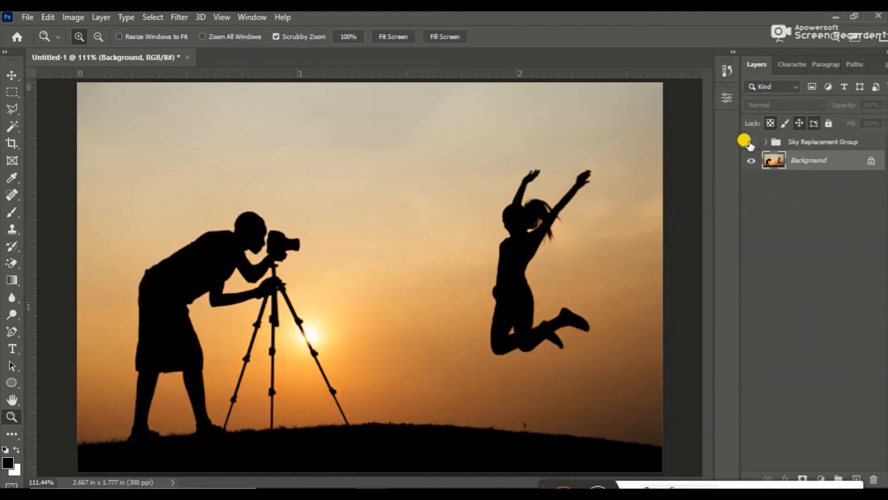
click(750, 143)
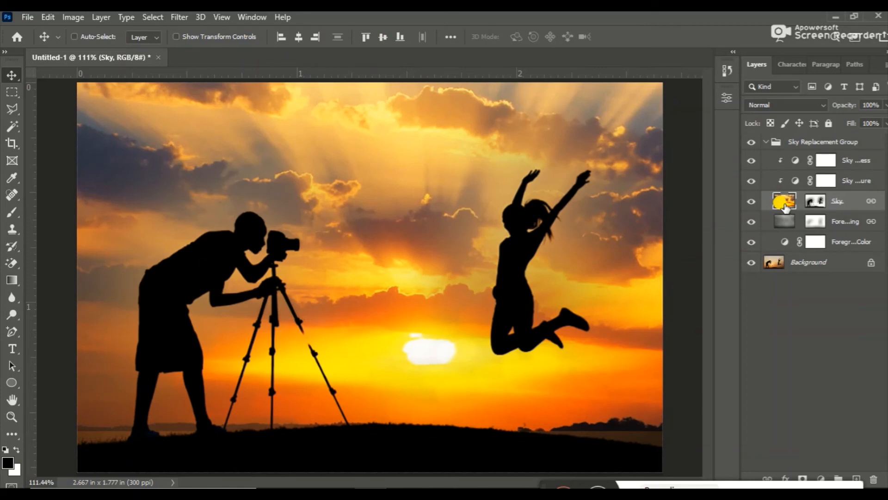
Step: Flip the Sky layer horizontally and shift it slightly up so the sun sits at the tripod's right leg
click(46, 17)
mouse_move(193, 238)
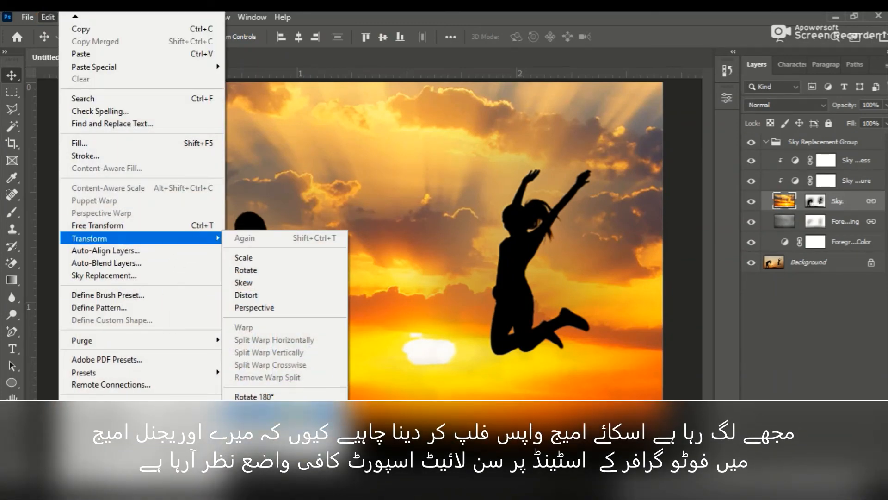
click(259, 440)
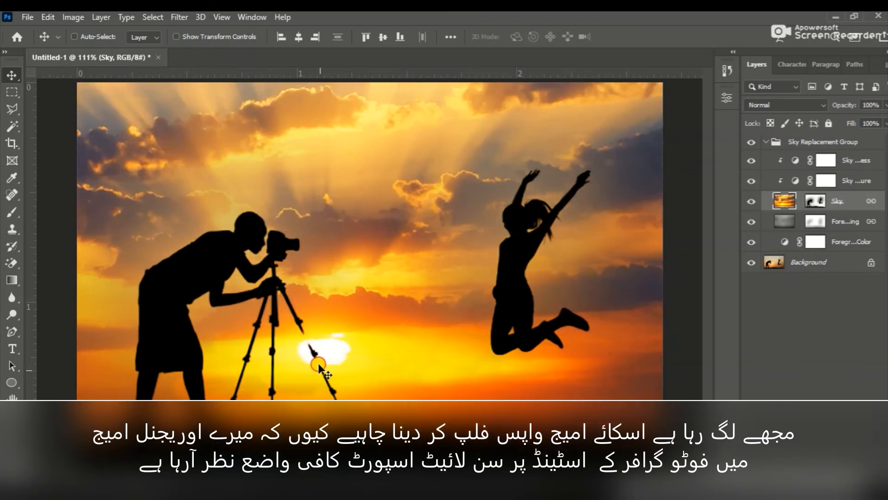
mouse_move(317, 357)
mouse_down()
mouse_move(311, 360)
mouse_move(323, 364)
mouse_up()
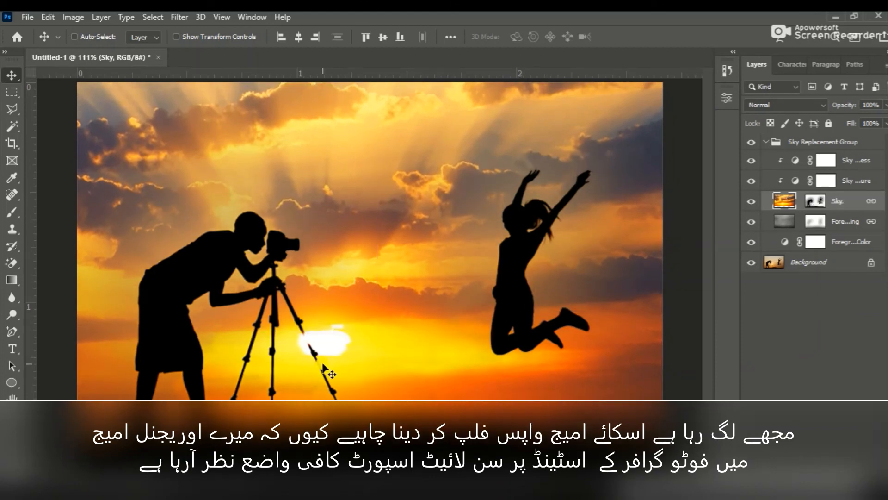
drag(323, 364, 323, 364)
click(814, 222)
drag(489, 360, 486, 339)
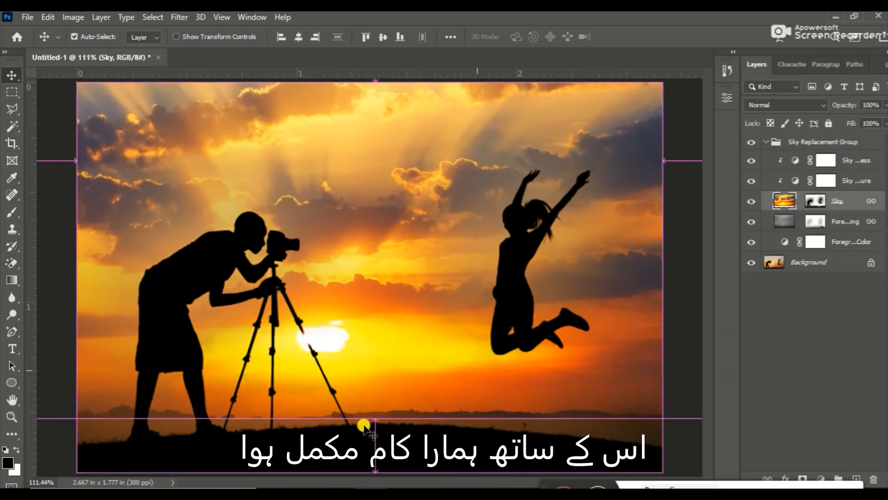
Step: Transform the Sky layer to X 385.50 px and Y 275.00 px, and scale its height to about 120%
key(ctrl+t)
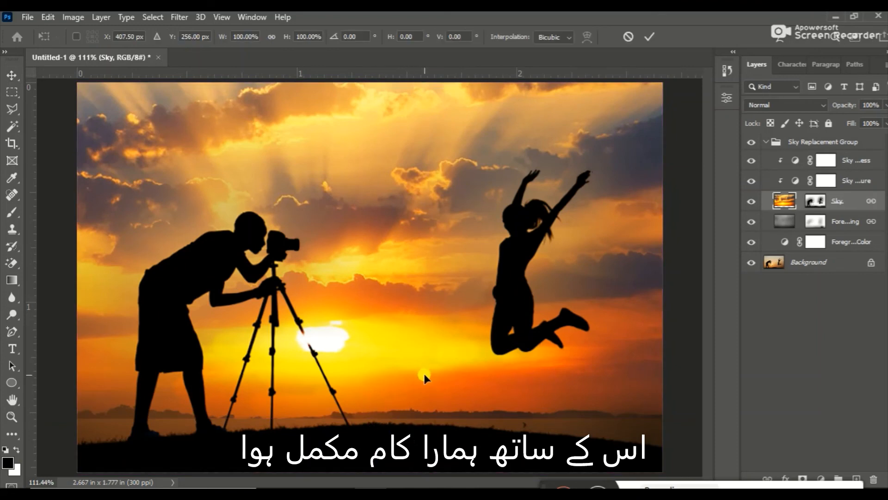
drag(451, 385, 395, 380)
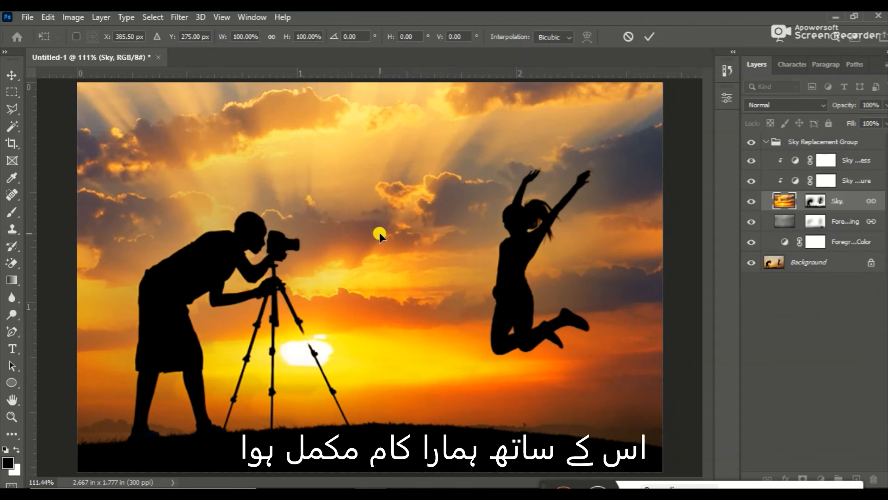
click(774, 198)
key(ctrl+t)
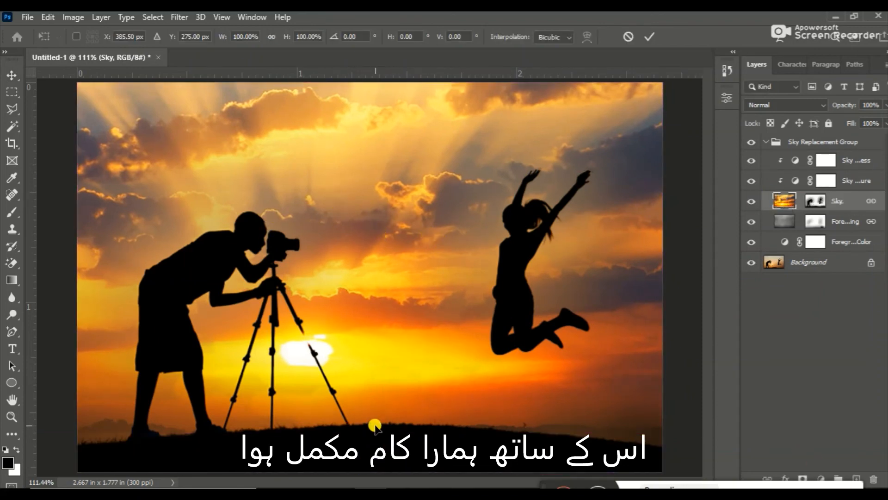
double_click(304, 34)
text(120)
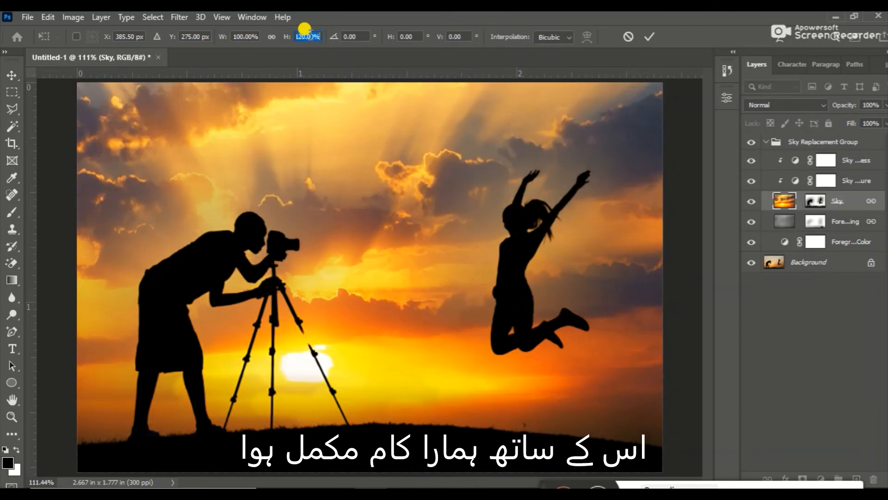
key(Return)
Step: Nudge the stretched Sky layer up and right so the sun sits behind the tripod's right leg, and collapse the Sky Replacement Group
drag(378, 142, 388, 124)
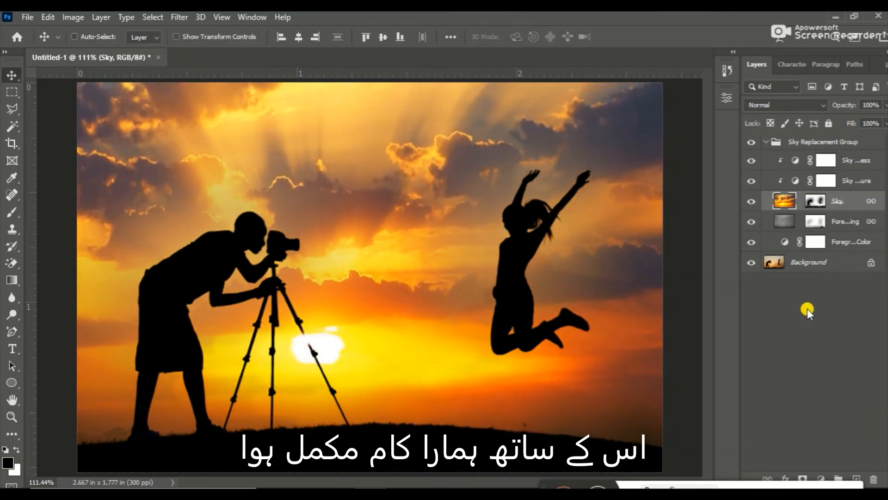
mouse_move(340, 297)
mouse_down()
mouse_move(349, 293)
mouse_move(342, 290)
mouse_up()
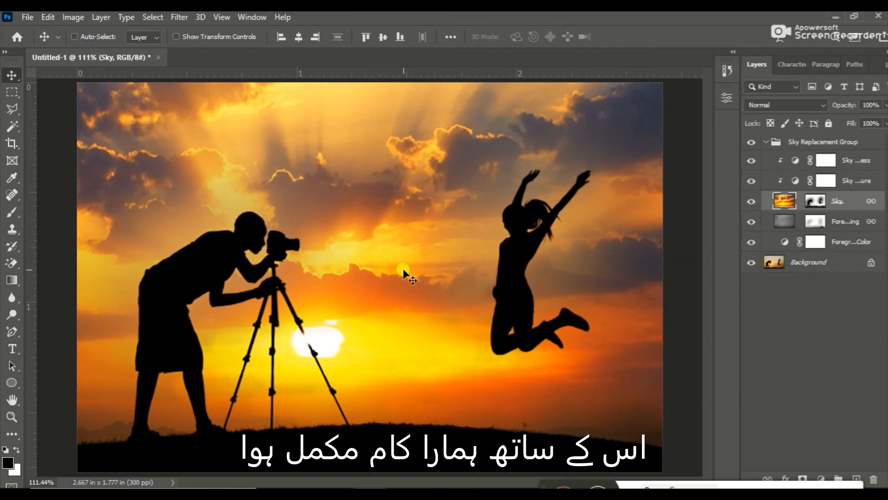
click(790, 142)
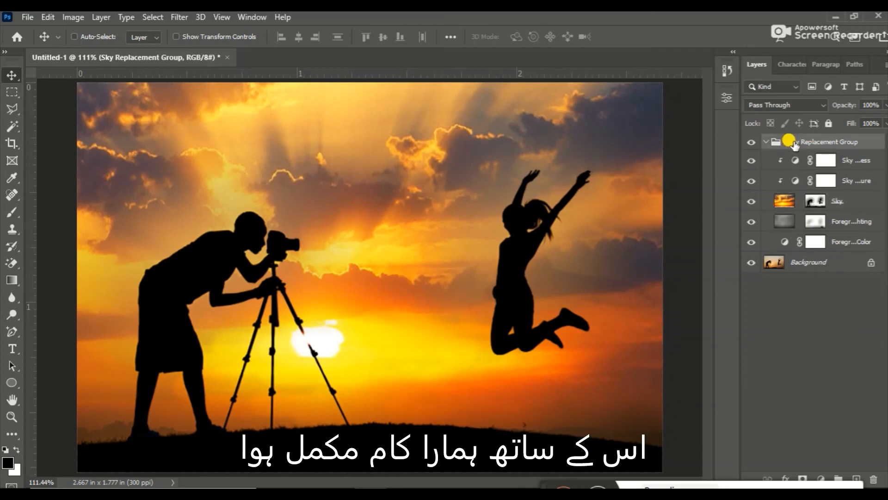
click(766, 142)
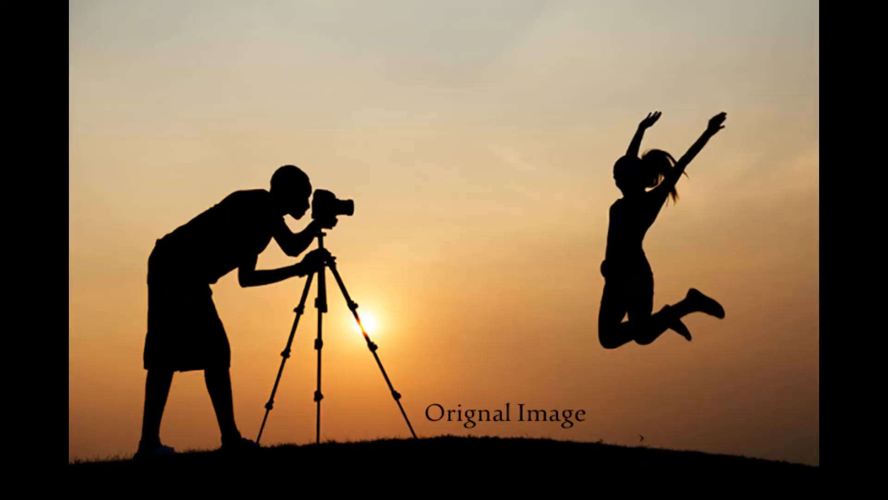